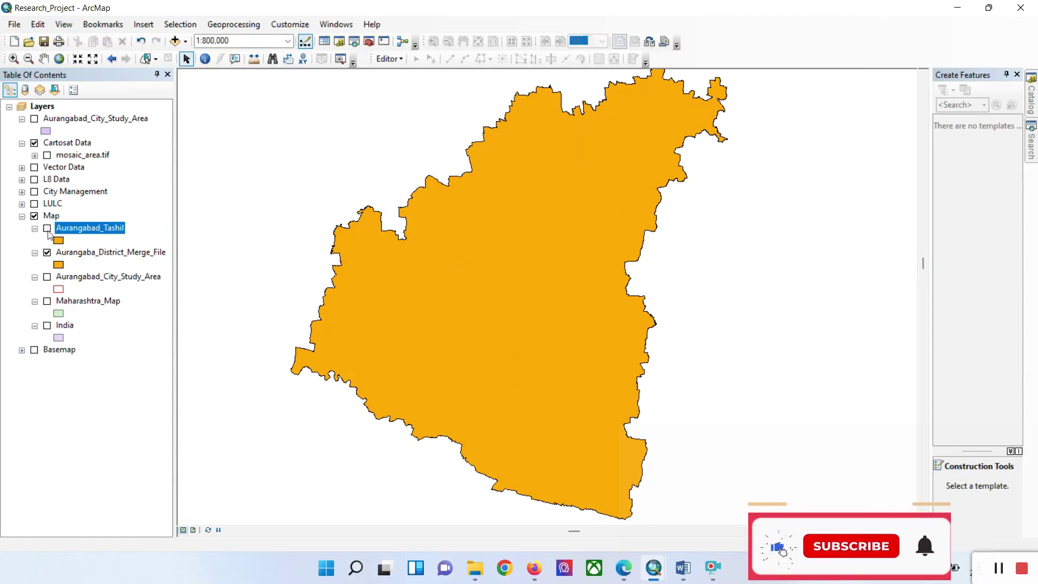
click(47, 230)
click(48, 230)
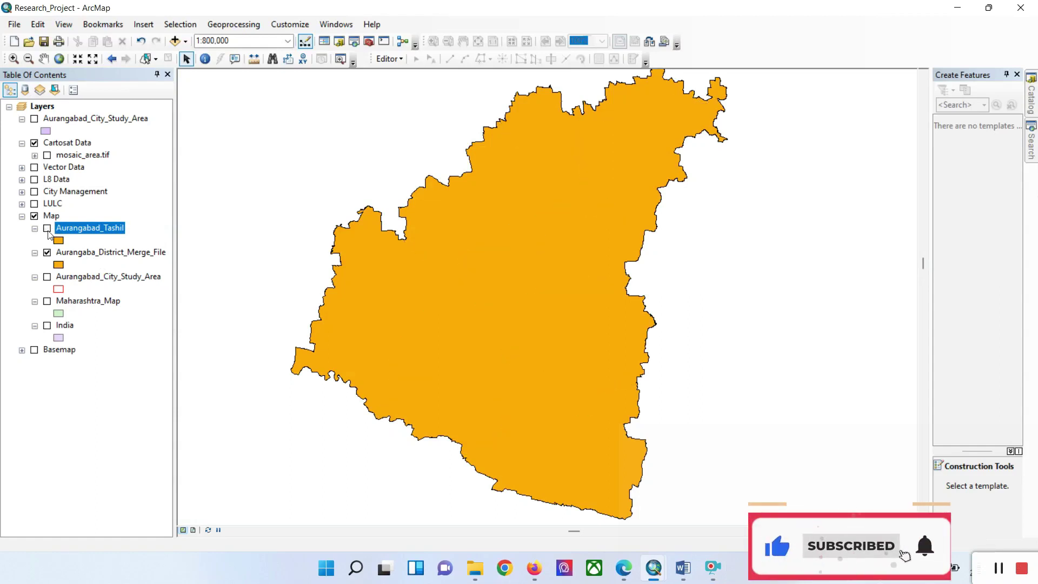
Step: Leave Aurangabad_Tashil visible and turn off the Aurangaba_District_Merge_File layer in the Table of Contents
click(48, 231)
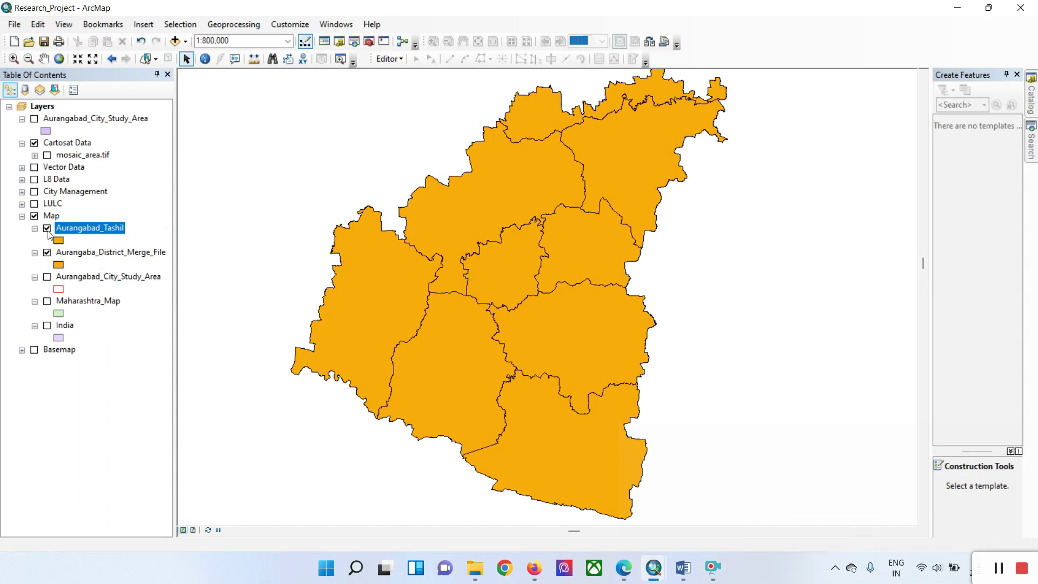
click(48, 230)
click(48, 230)
click(48, 231)
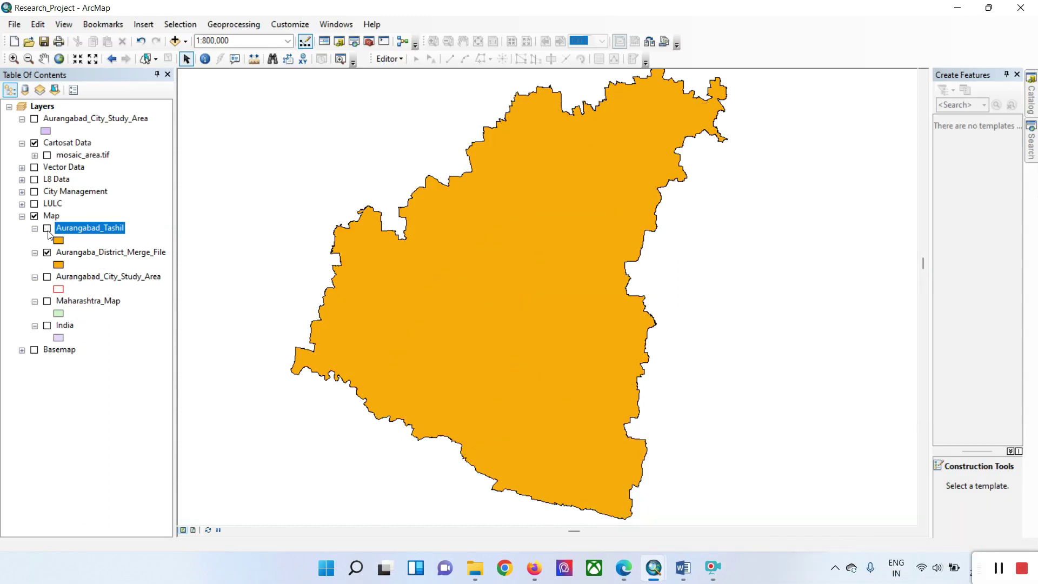
click(47, 230)
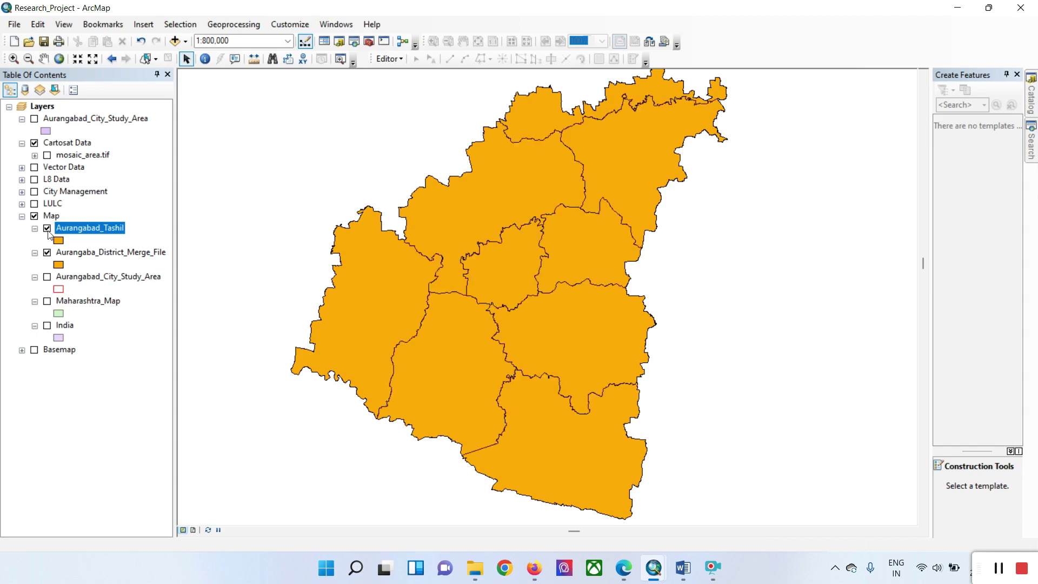
click(47, 230)
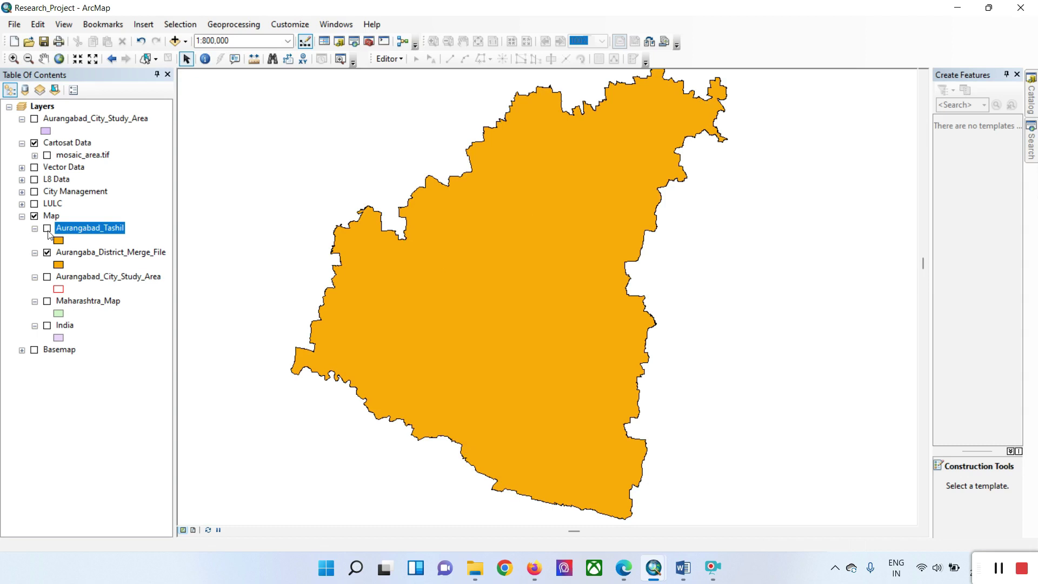
click(48, 231)
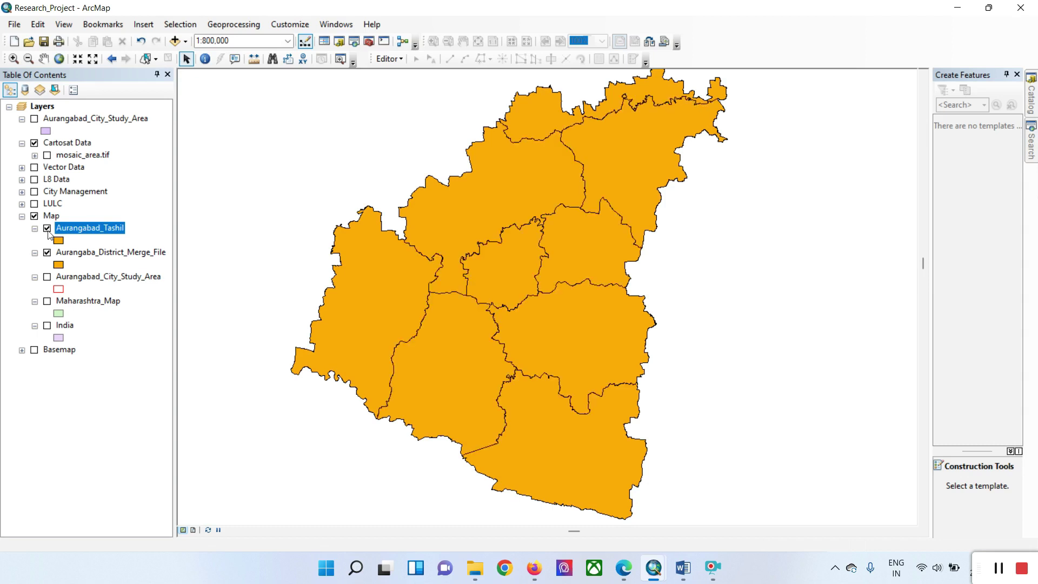
click(48, 230)
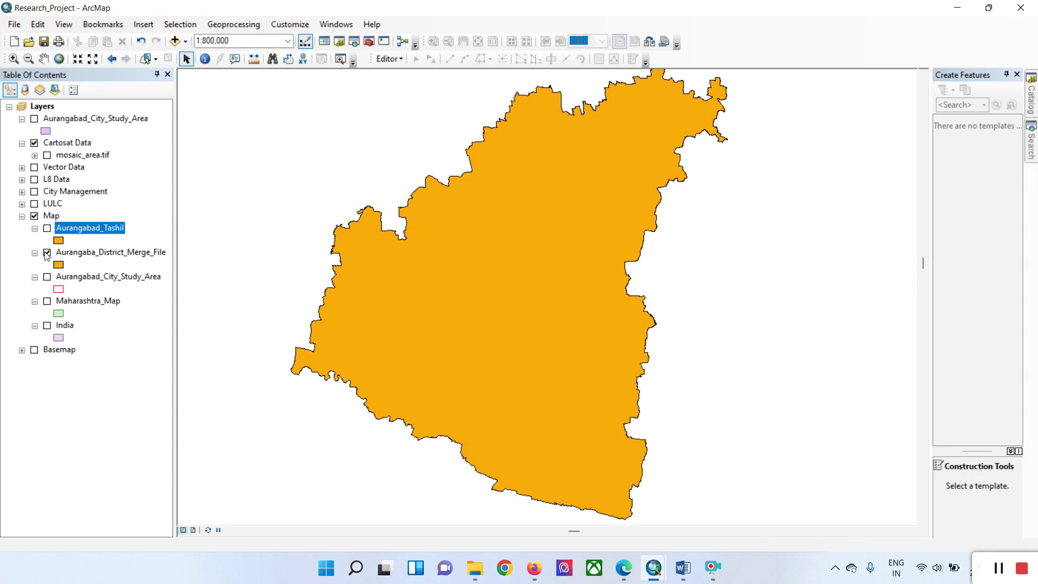
click(47, 252)
click(48, 229)
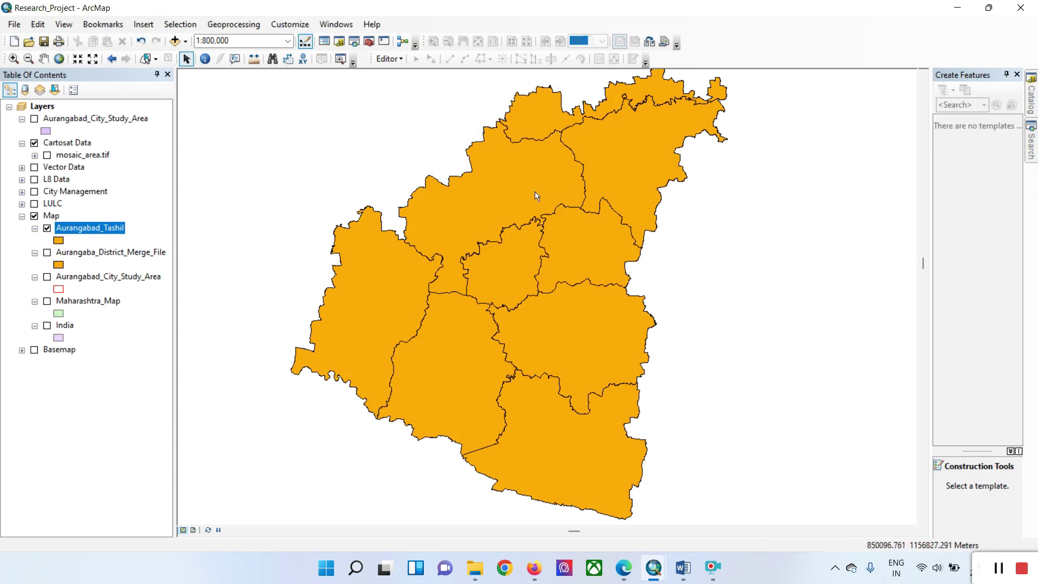
Step: Start editing the Aurangabad_Tashil layer and set the selection tool to Select by Lasso
right_click(102, 230)
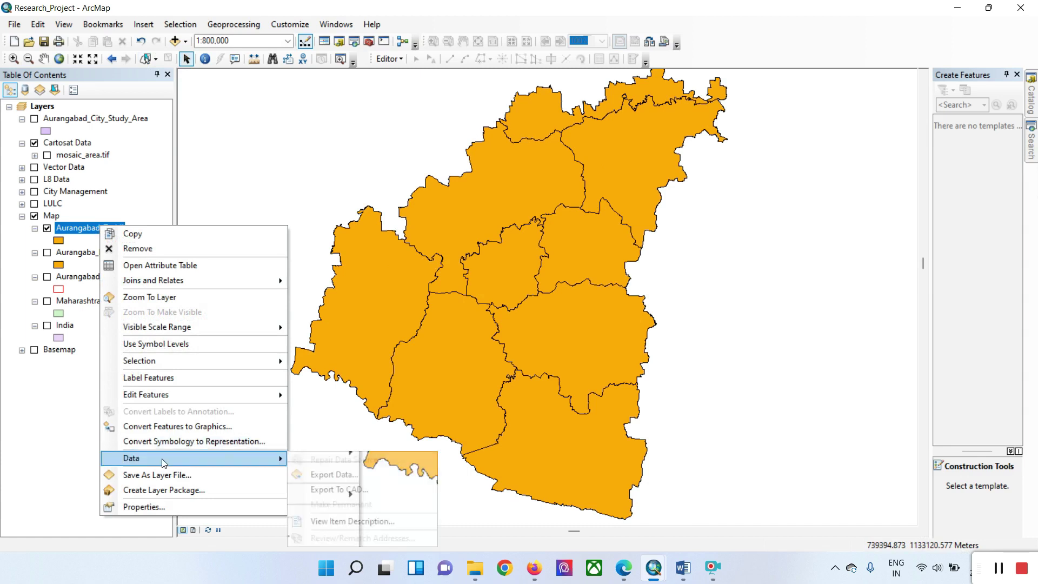
mouse_move(160, 400)
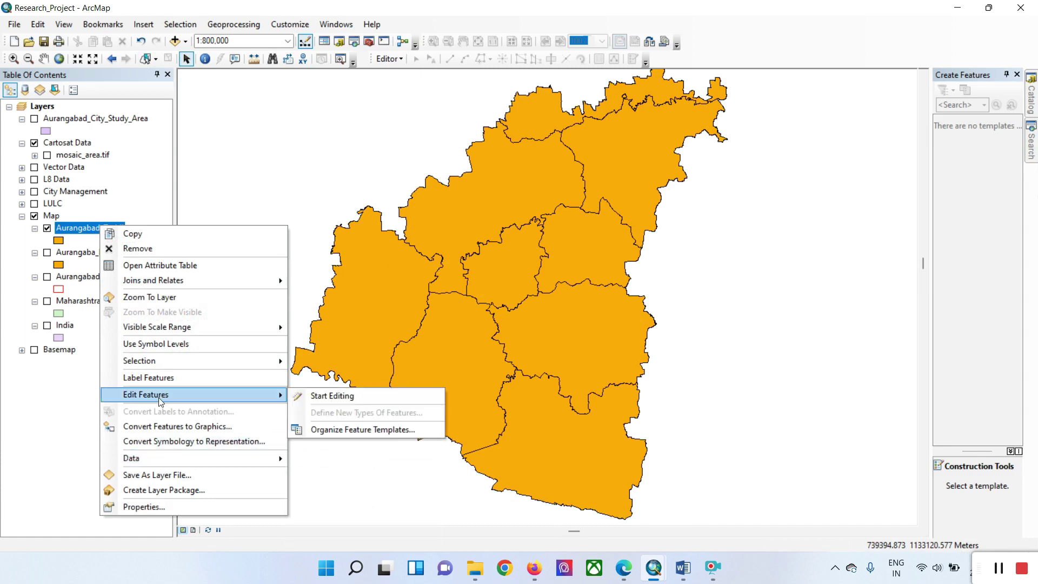
right_click(67, 232)
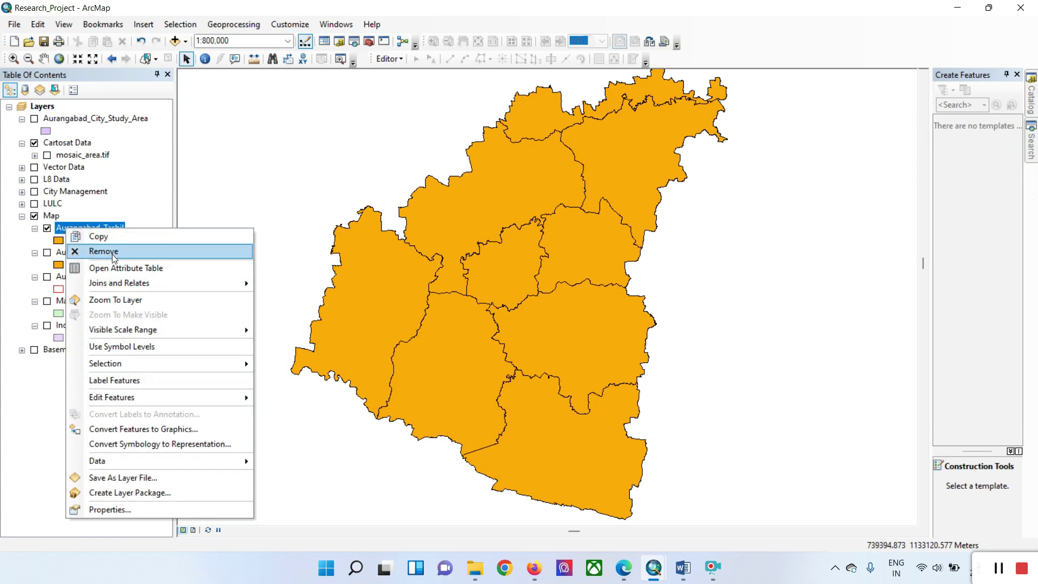
mouse_move(151, 397)
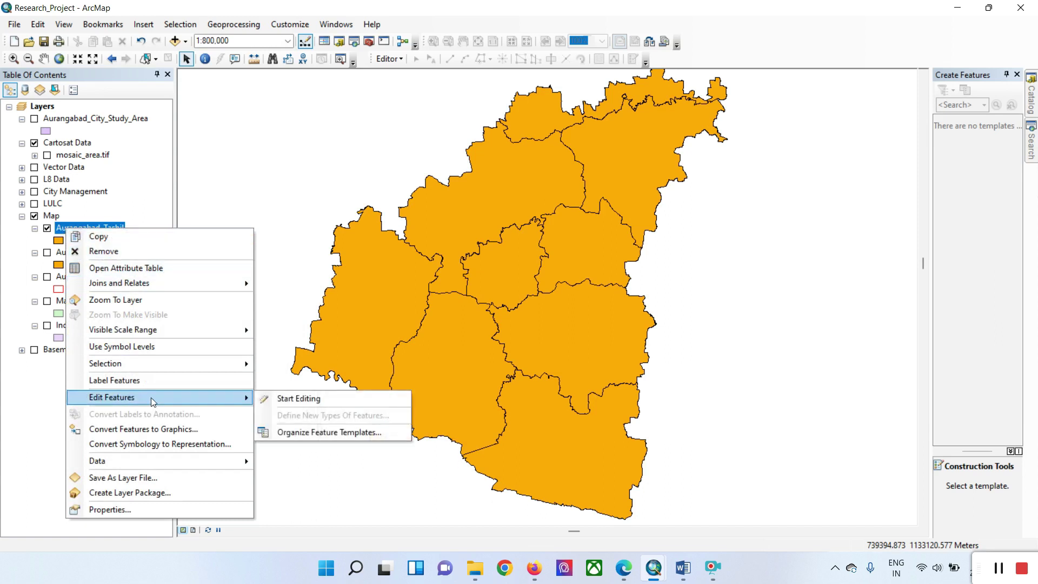
click(299, 399)
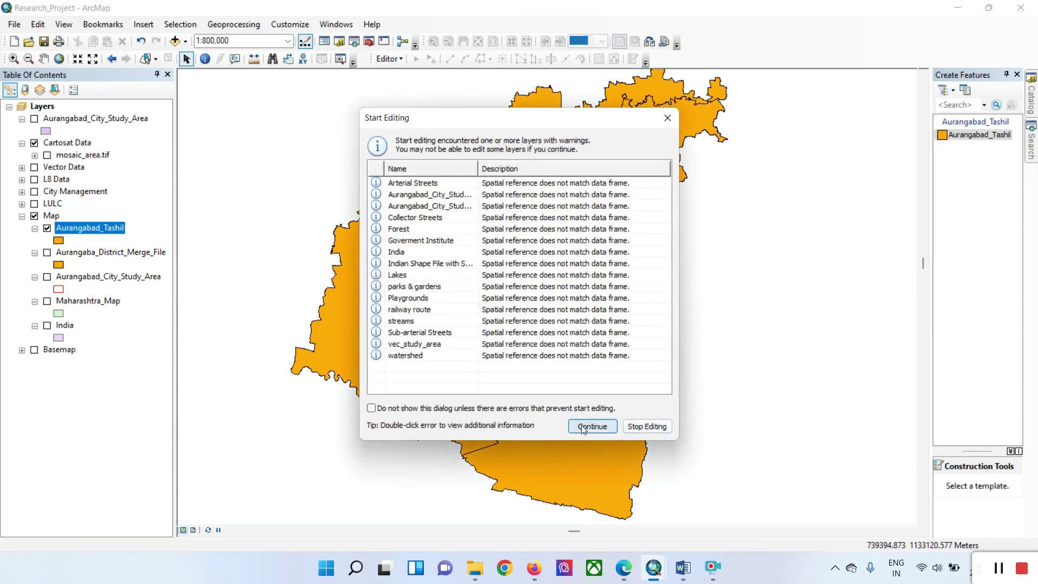
click(582, 428)
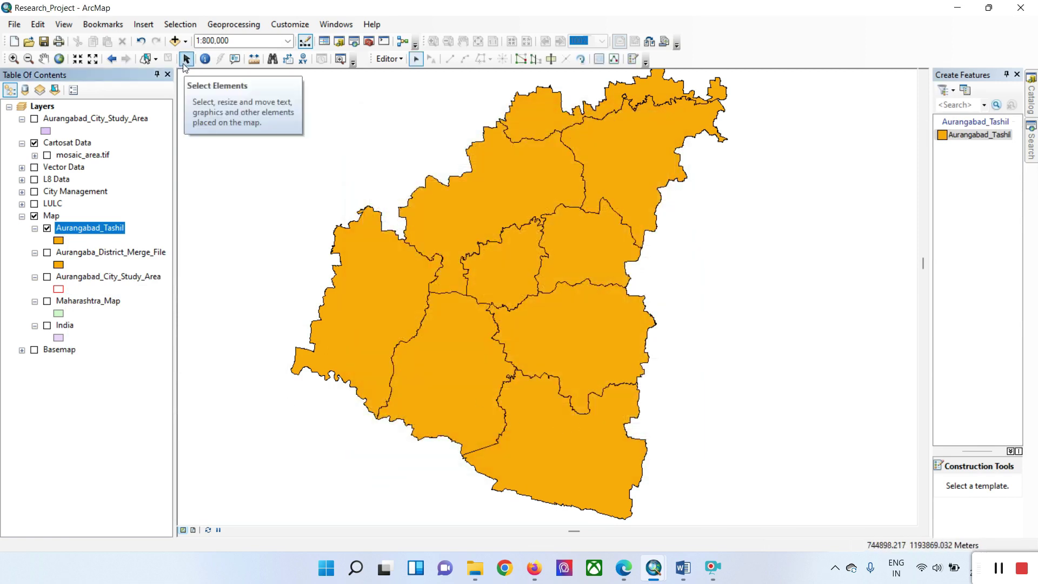
click(156, 59)
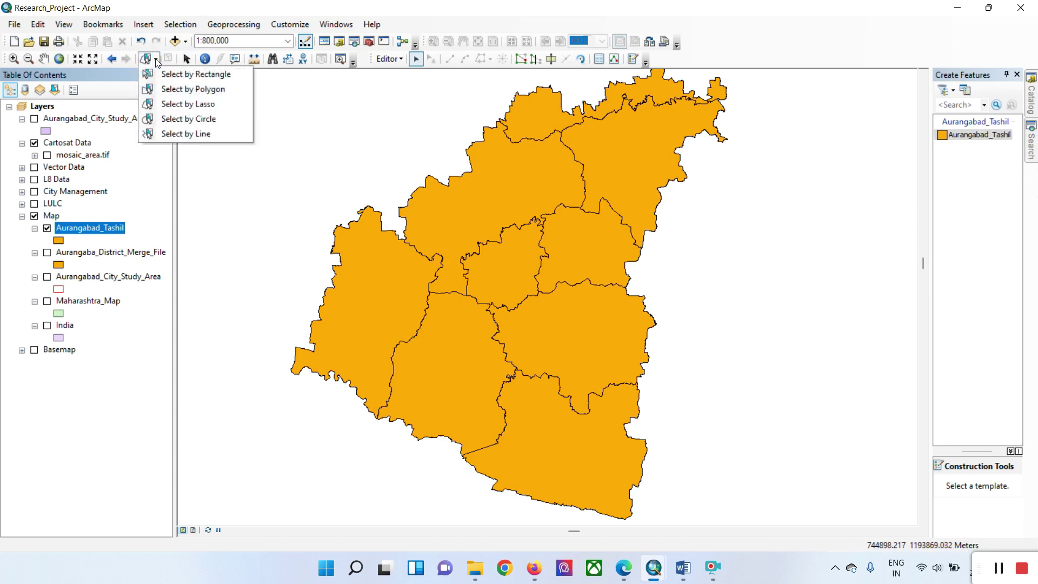
click(184, 104)
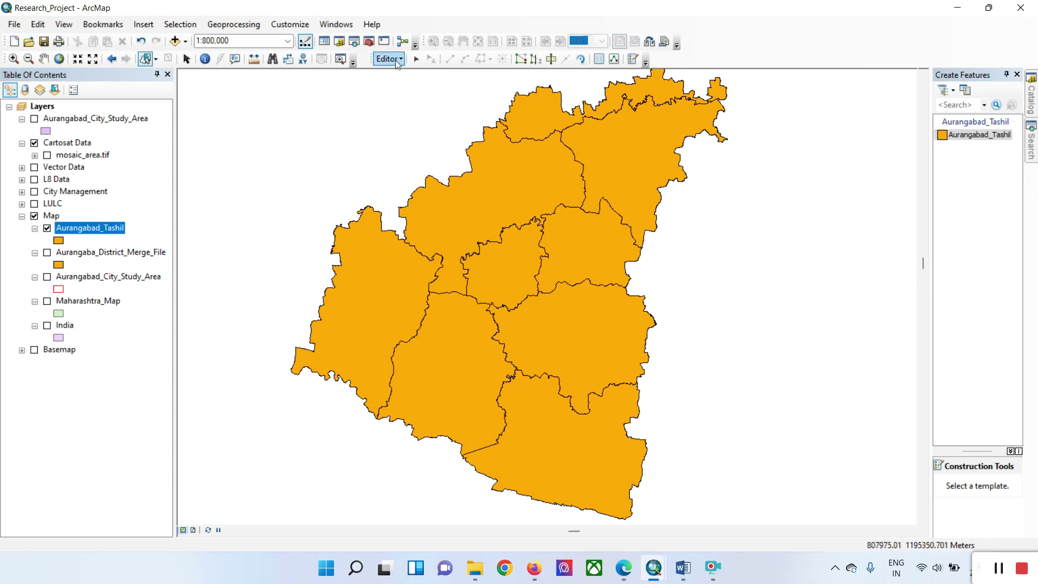
Step: Click each of the tehsil polygons on the map to select them
click(406, 306)
click(466, 225)
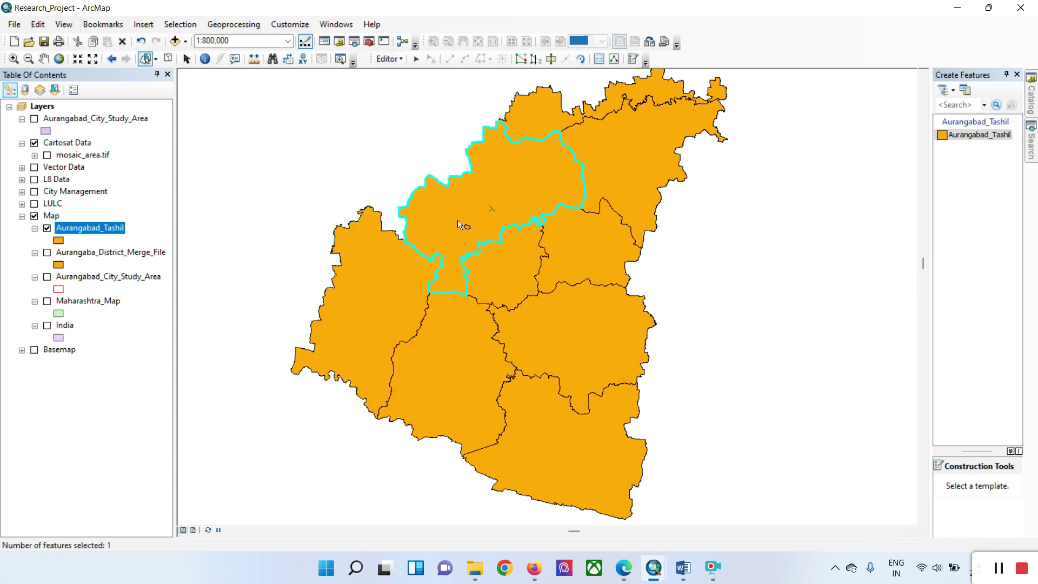
click(638, 151)
click(543, 114)
click(582, 248)
click(518, 270)
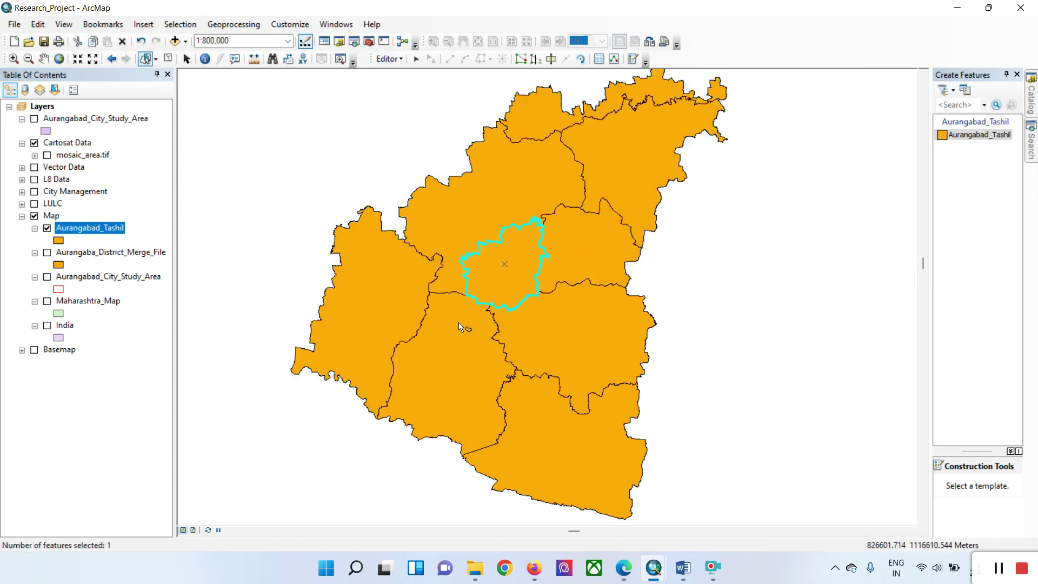
click(459, 322)
click(557, 349)
click(560, 447)
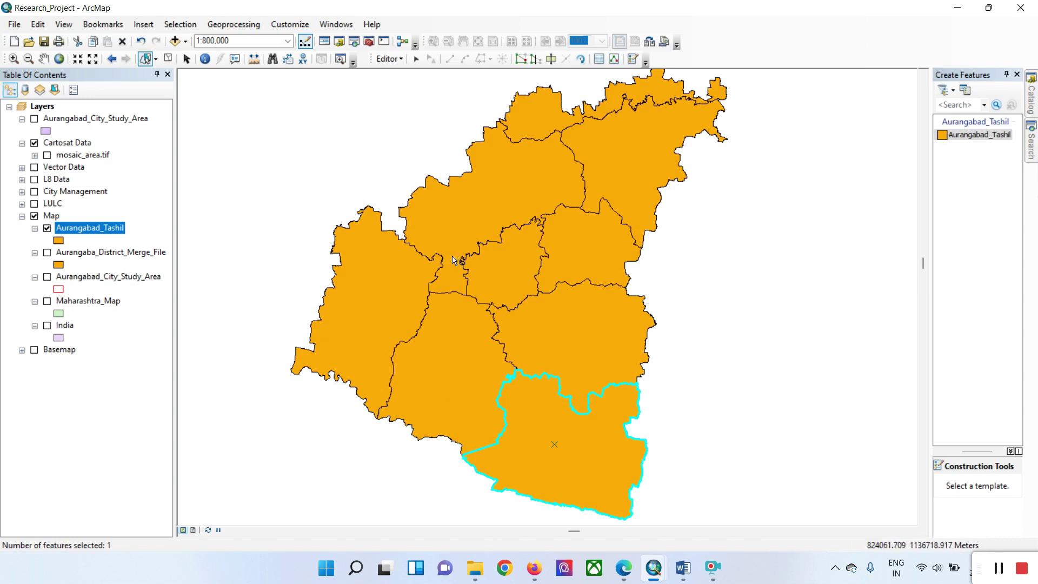
key(super+space)
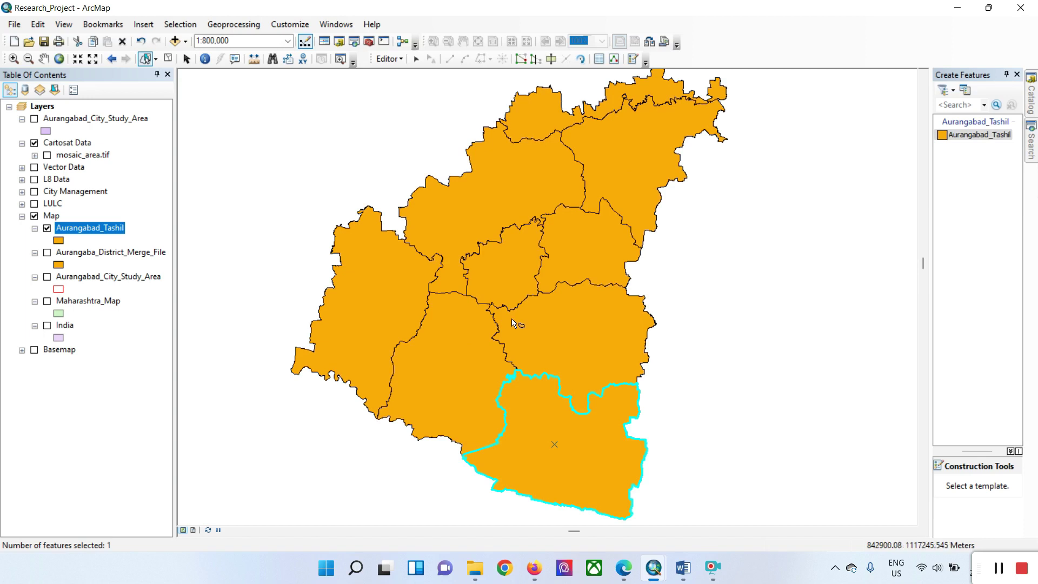
Step: Shift-click the remaining tehsils until all nine polygons are selected together
shift+click(495, 380)
shift+click(563, 346)
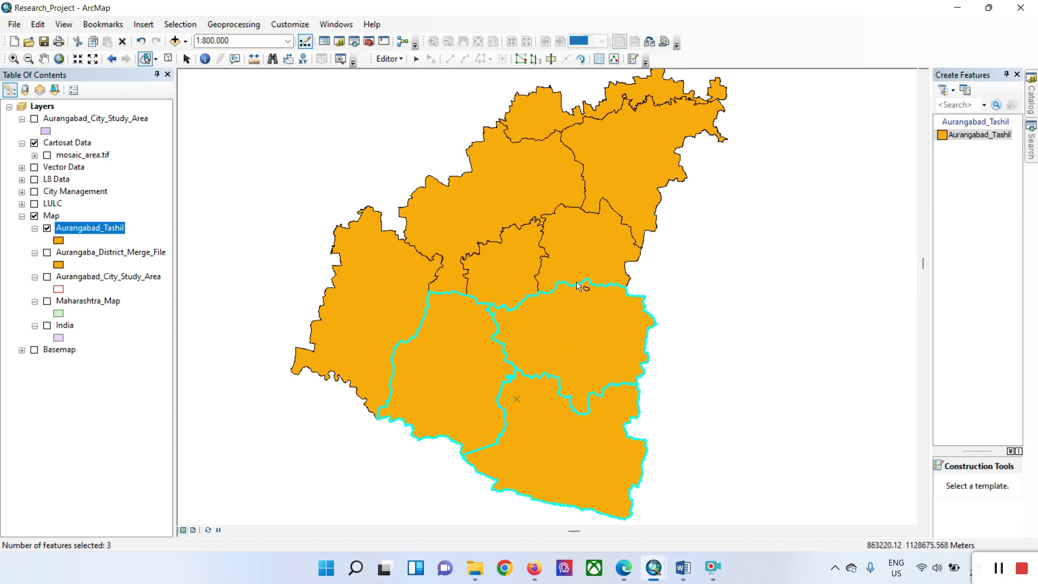
shift+click(587, 273)
shift+click(517, 270)
shift+click(392, 287)
shift+click(466, 242)
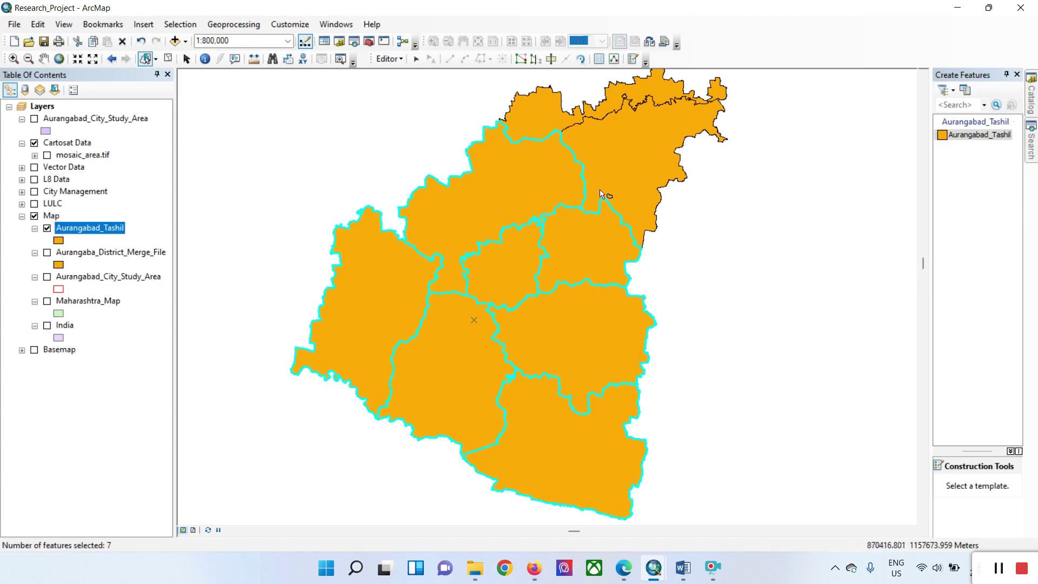
shift+click(600, 193)
shift+click(543, 122)
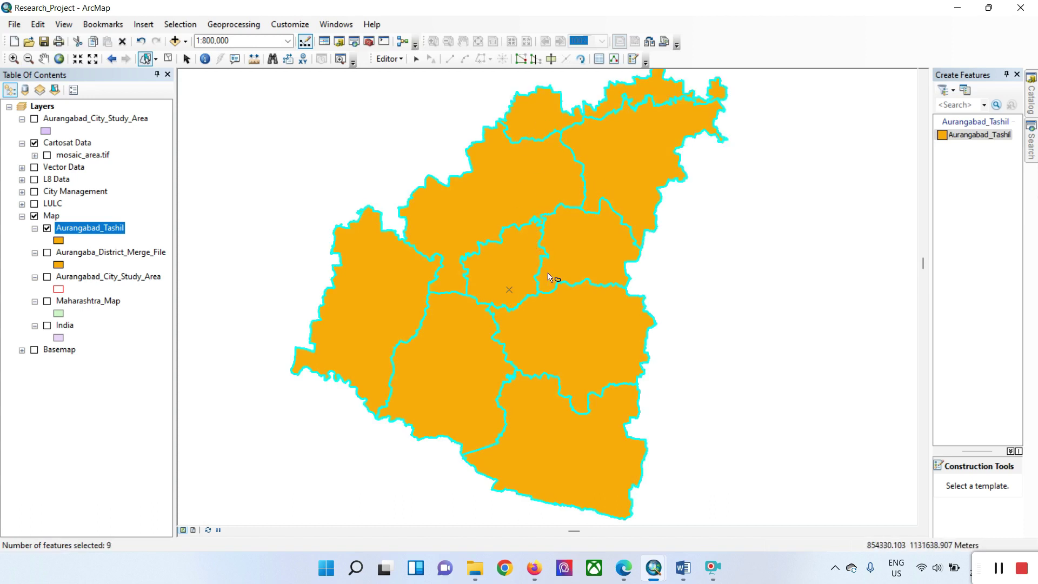
click(401, 60)
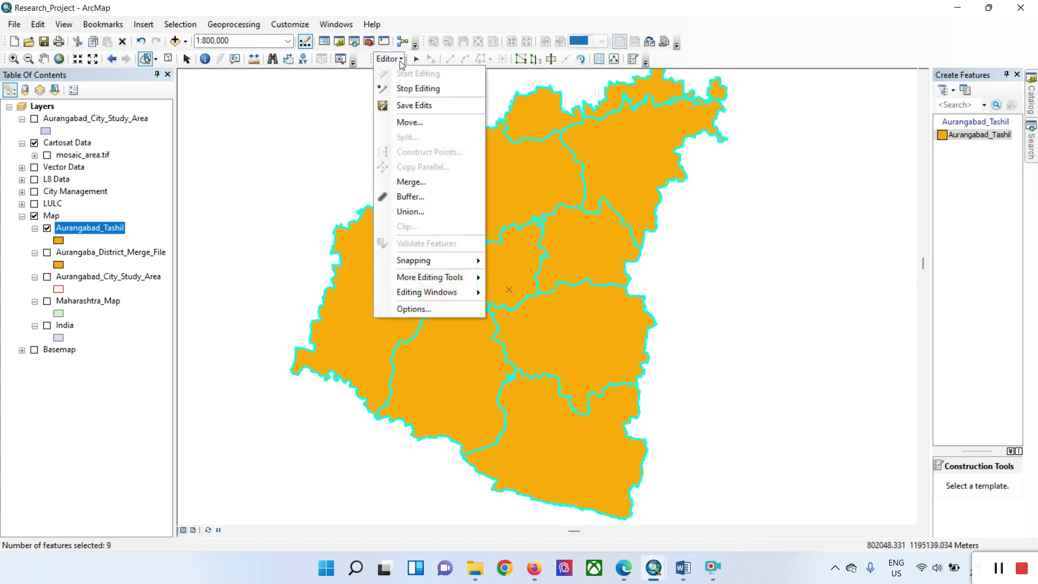
Step: Merge the nine tehsils, keeping AURANGABAD (Aurangabad_Tashil) as the base feature
click(425, 183)
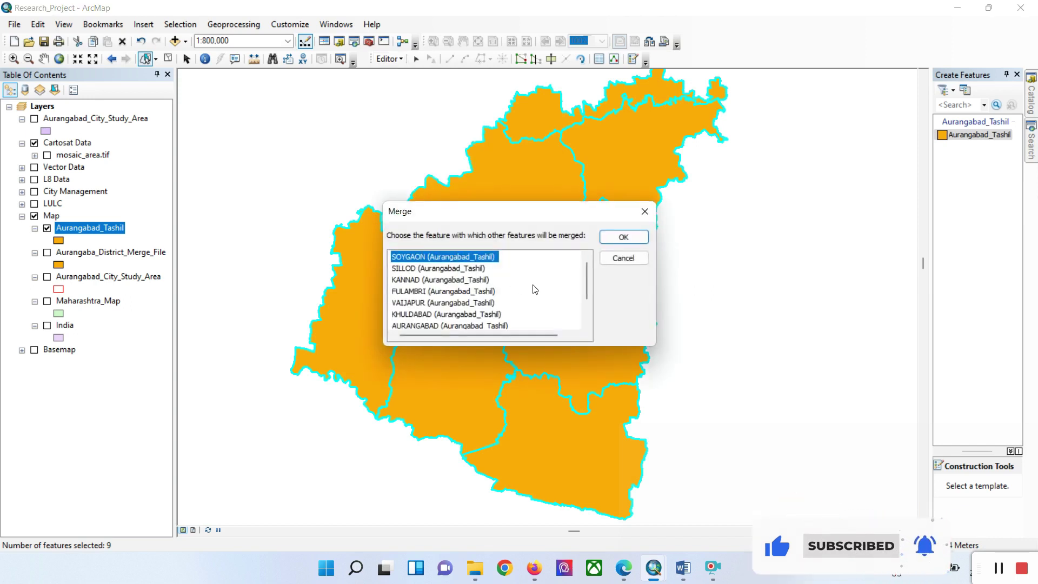
scroll(448, 317, down, 1)
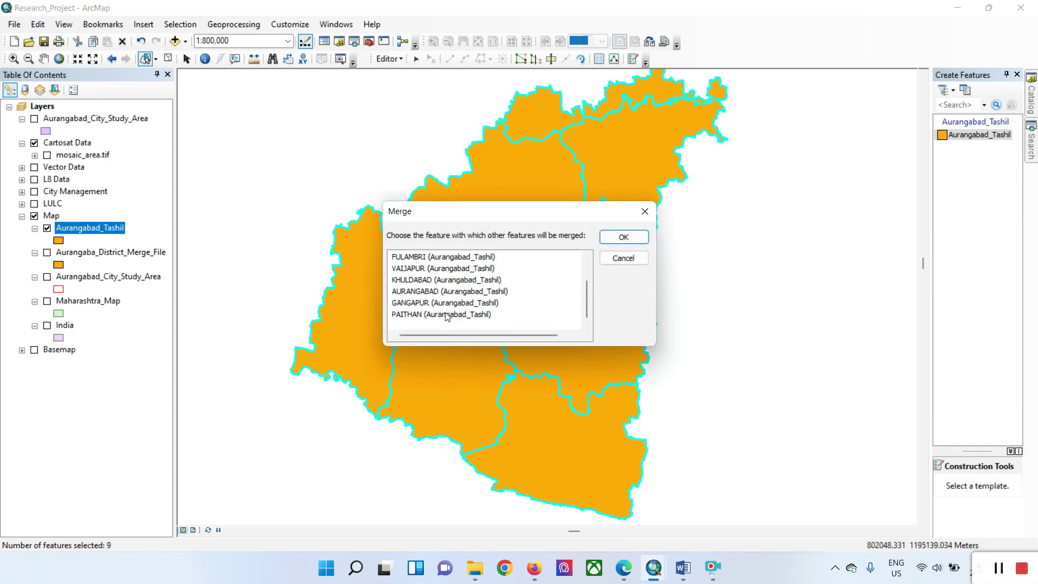
click(440, 292)
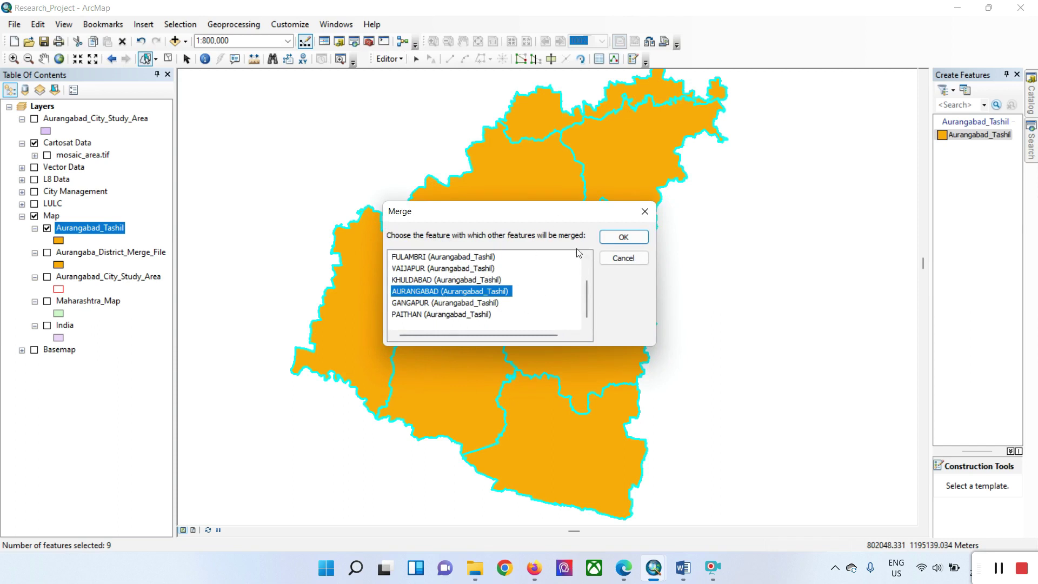
drag(545, 217, 856, 211)
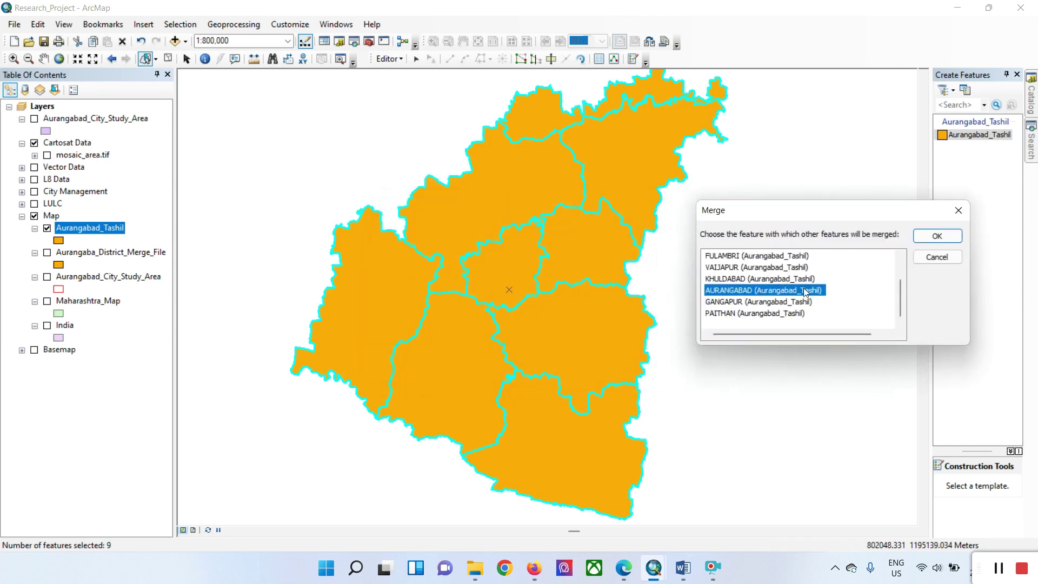
click(936, 239)
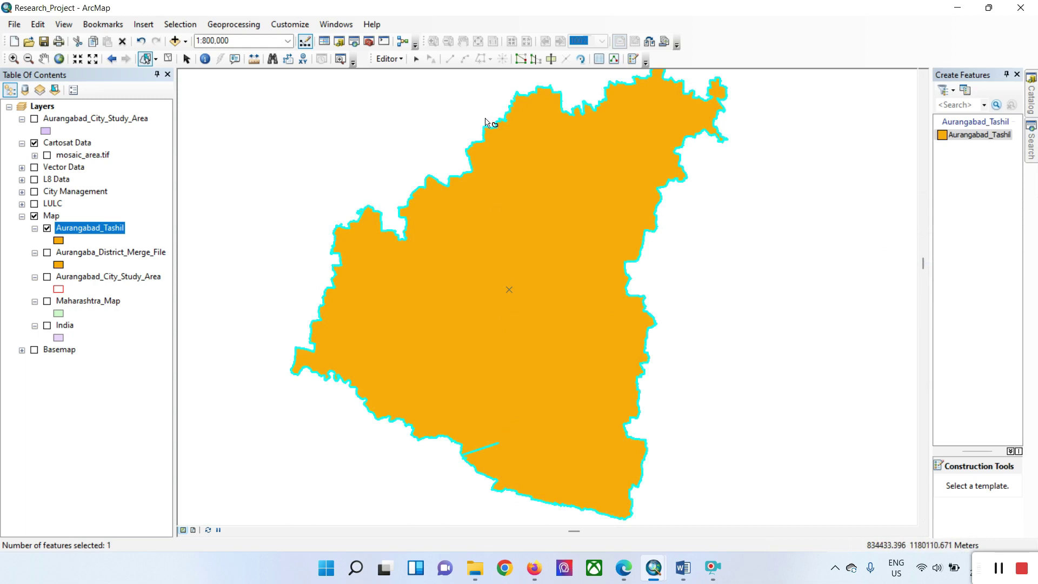
Step: Save the merged district edit and stop editing via the Editor menu
click(398, 59)
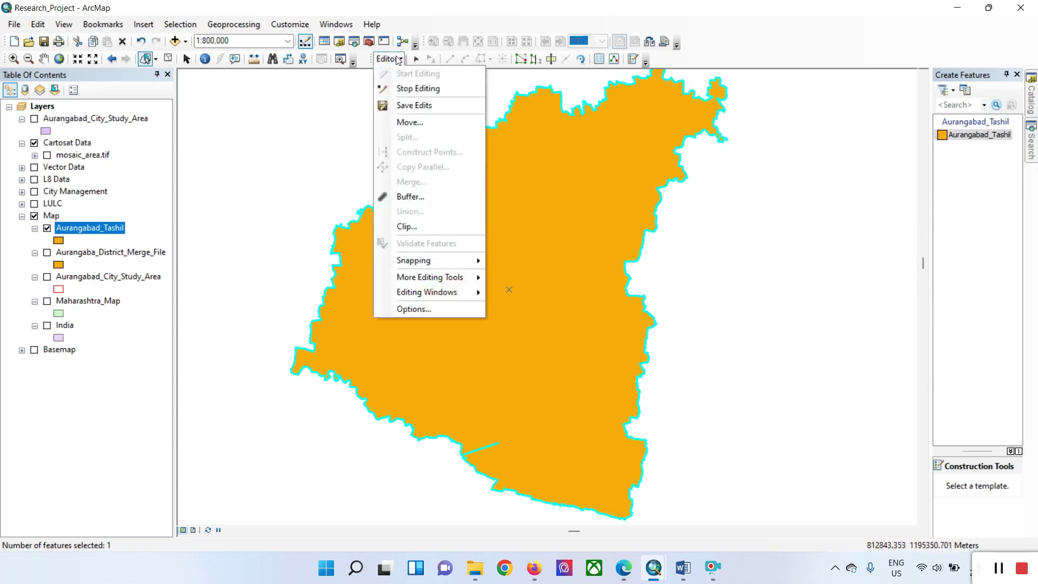
click(411, 105)
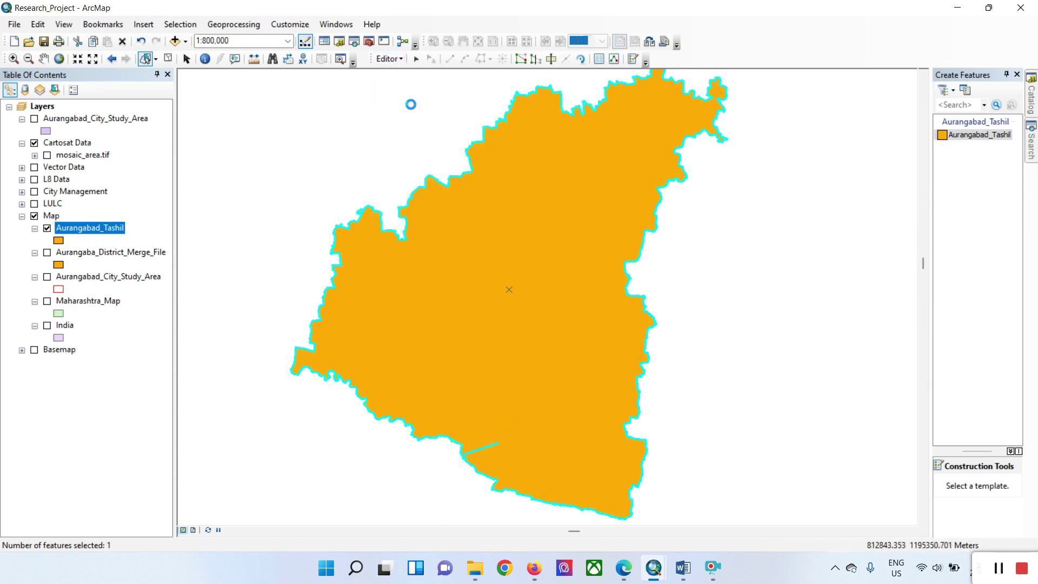
click(390, 59)
click(416, 88)
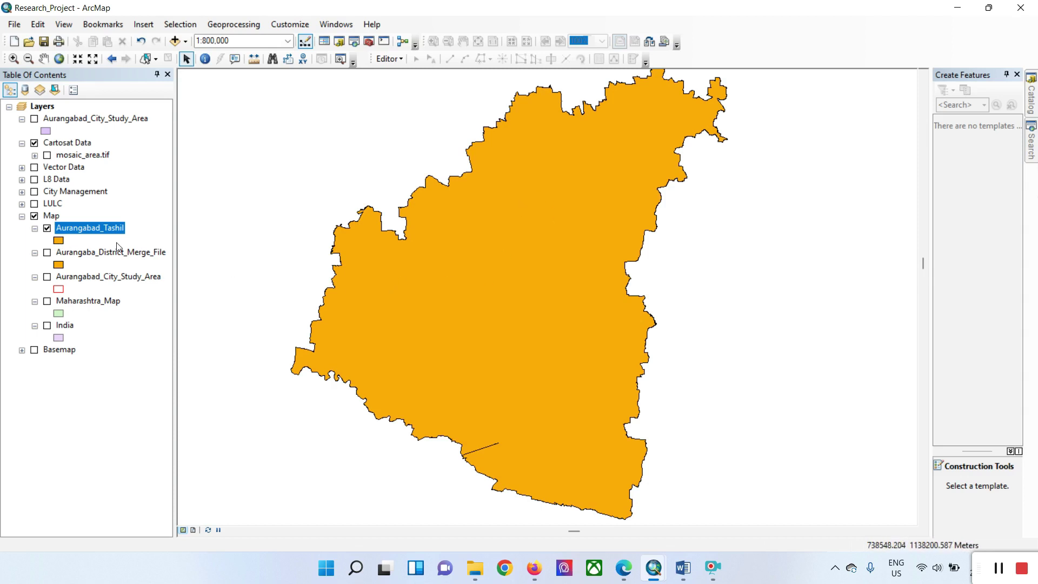
Step: Set the Aurangabad_Tashil symbol's fill color to No Color so only the outline draws
click(63, 241)
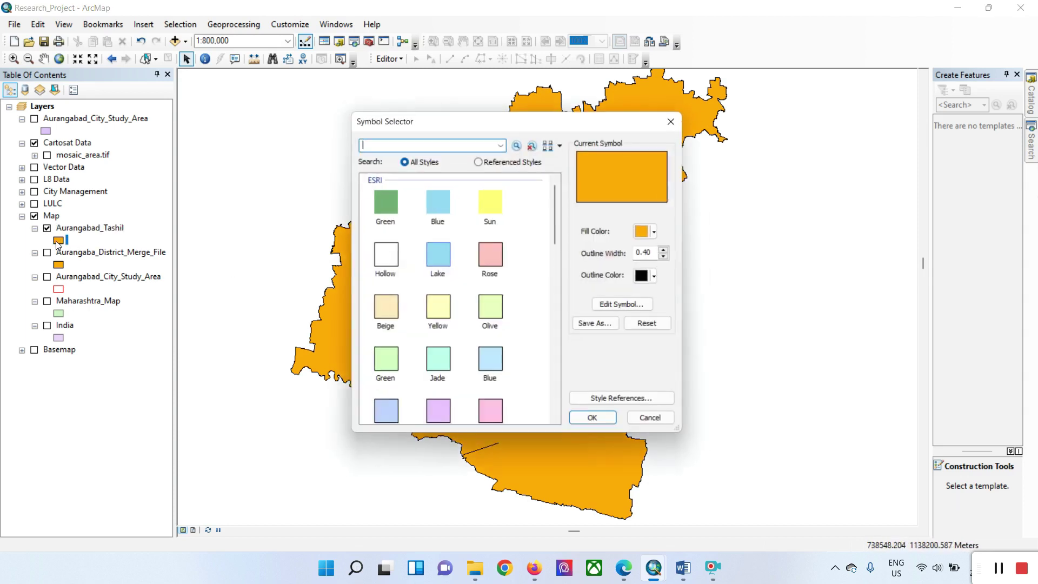
click(656, 234)
click(680, 252)
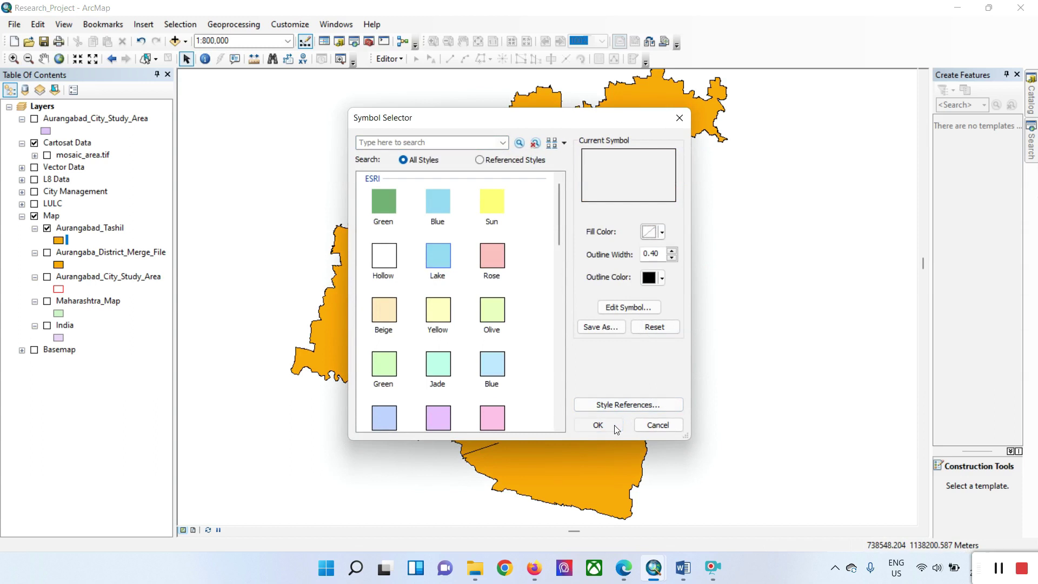
click(598, 424)
scroll(550, 336, up, 2)
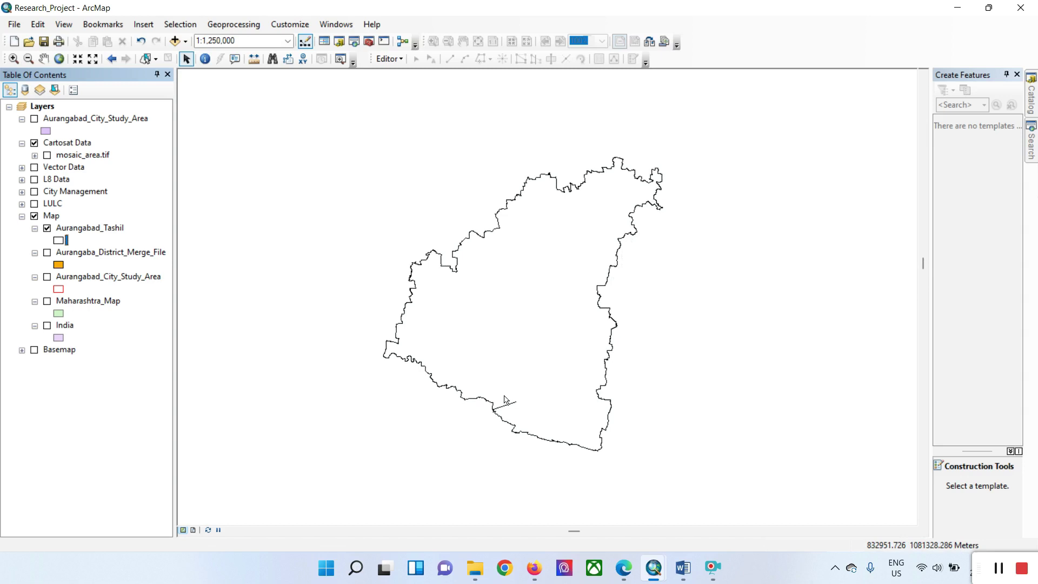
Step: Zoom in on the stray line on the district's south-western boundary
scroll(505, 399, up, 8)
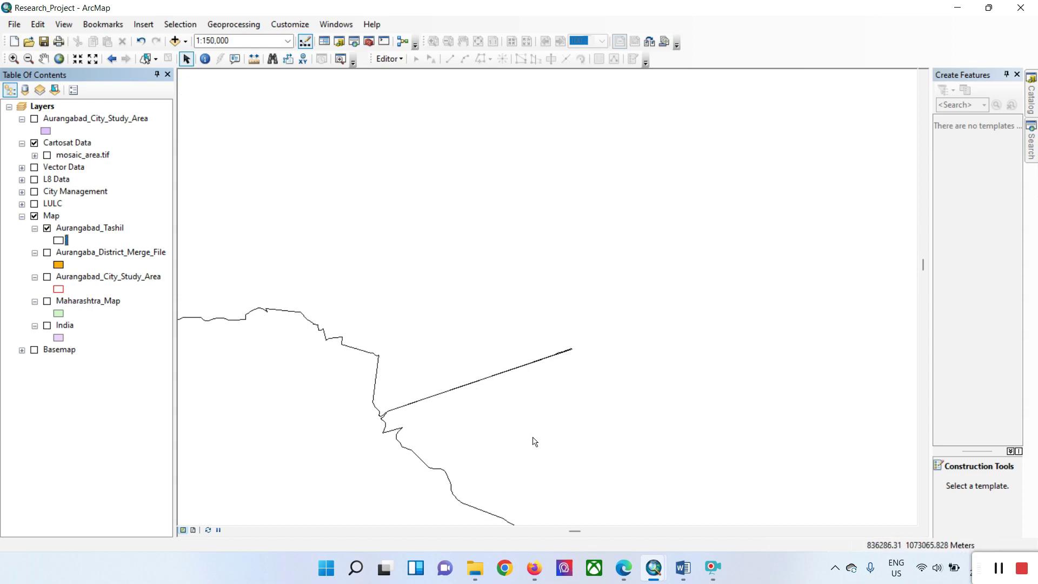
scroll(534, 438, down, 3)
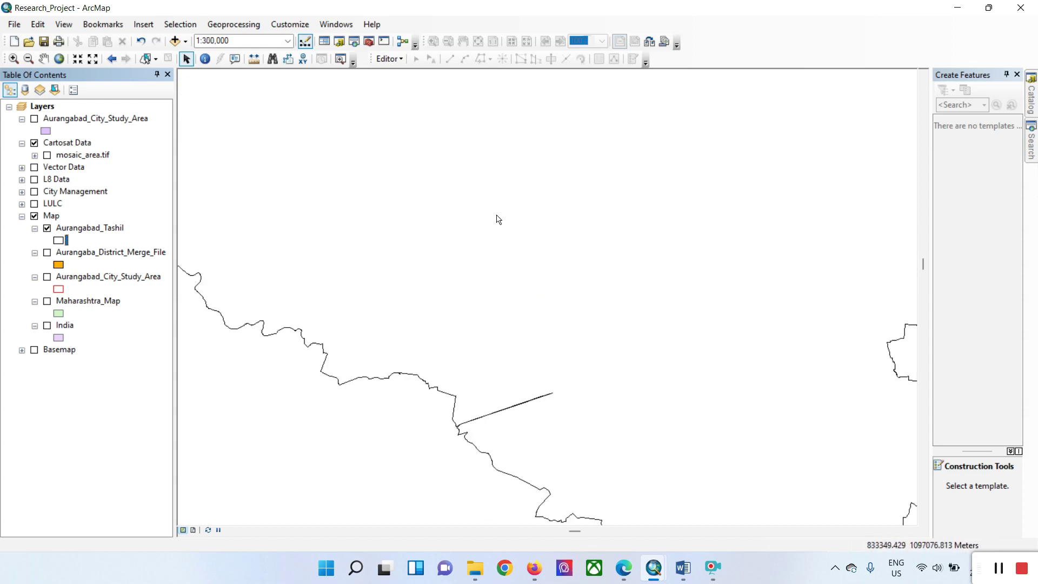
Step: Start a new edit session on the Aurangabad_Tashil layer
click(387, 58)
click(405, 79)
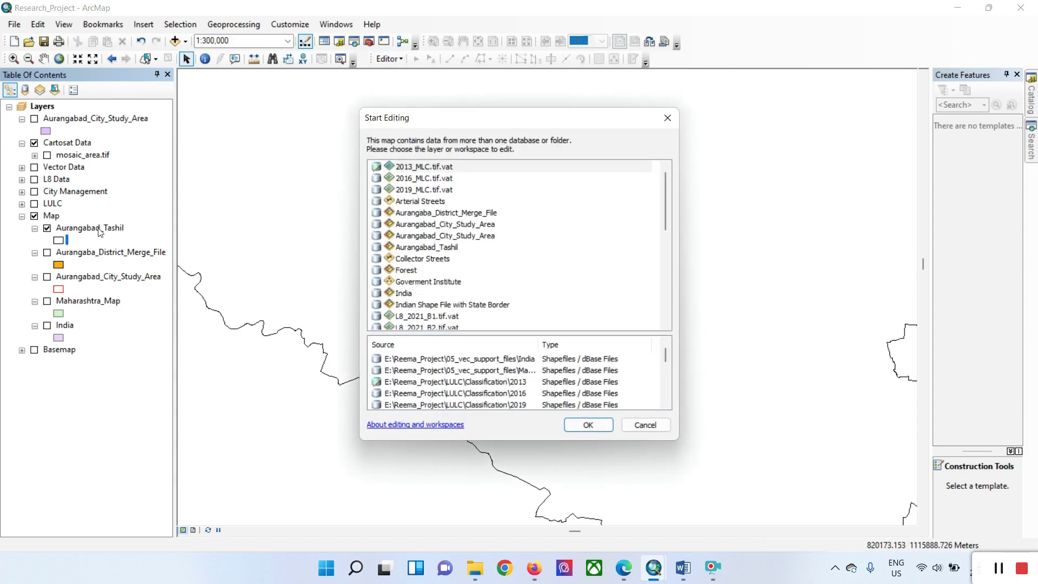
click(455, 249)
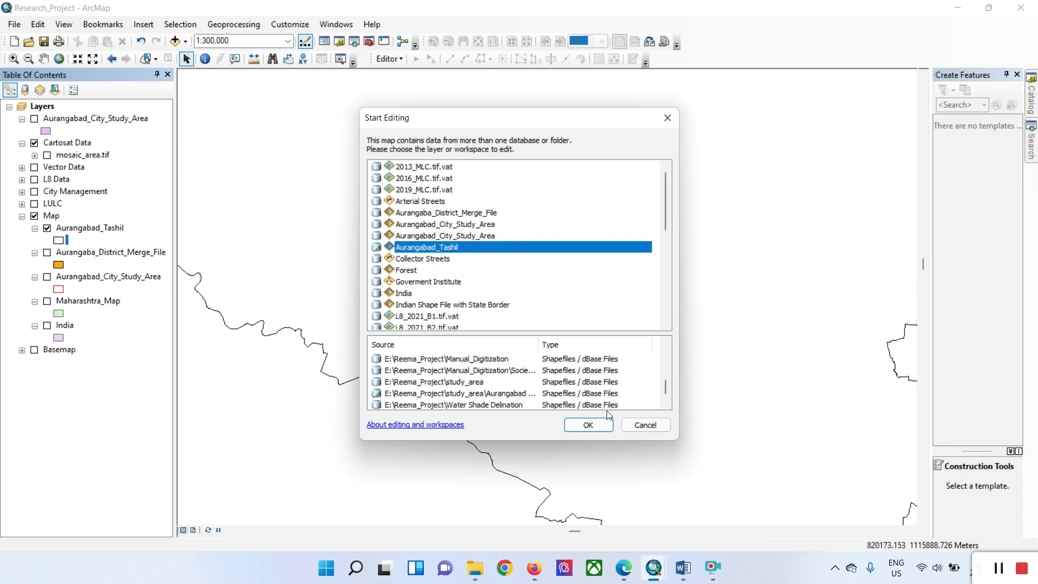
click(591, 424)
click(597, 426)
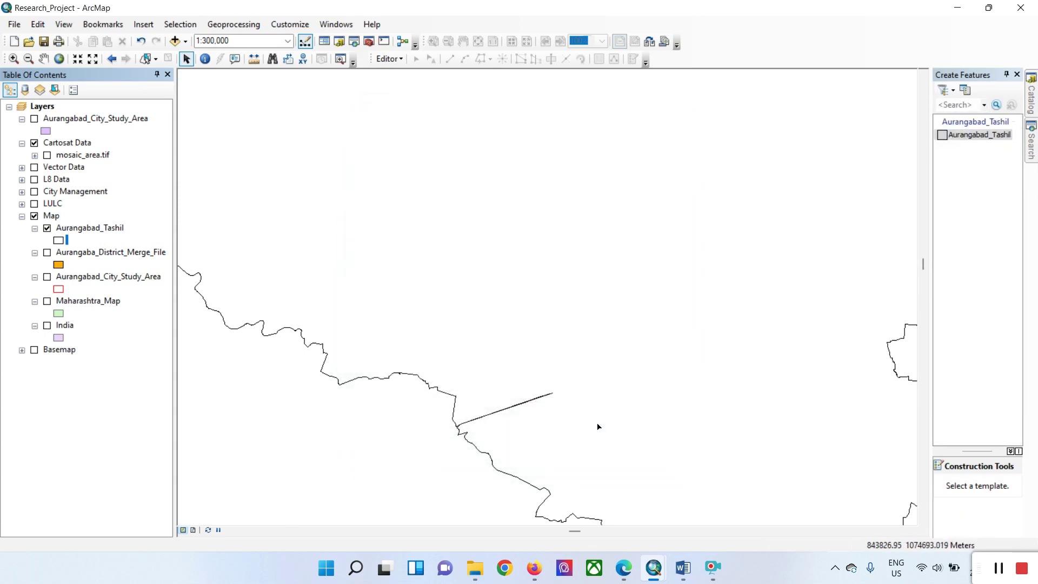
Step: Delete the spike's end vertex from the district outline and finish the sketch
double_click(523, 358)
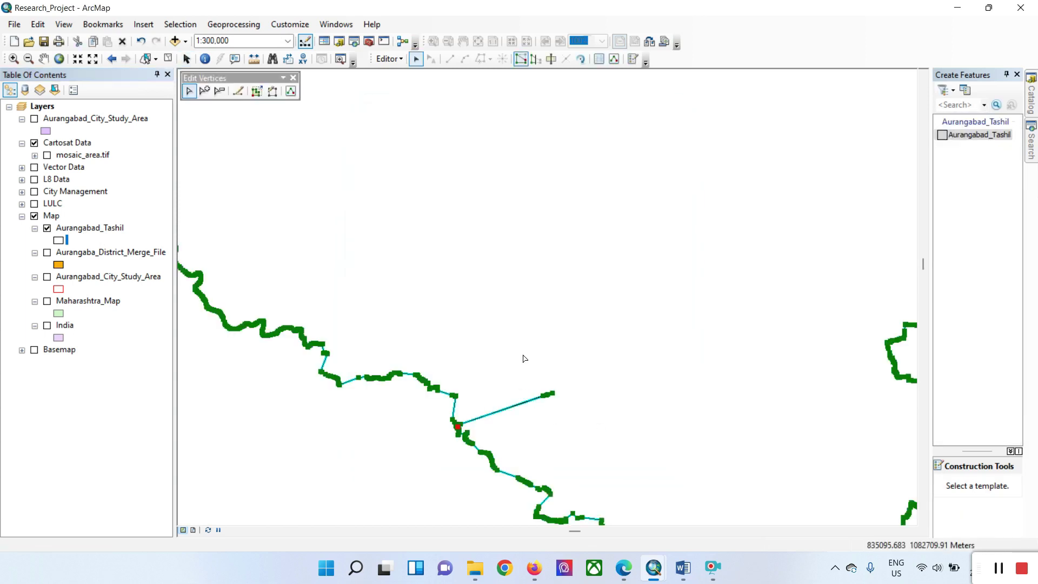
scroll(555, 433, up, 2)
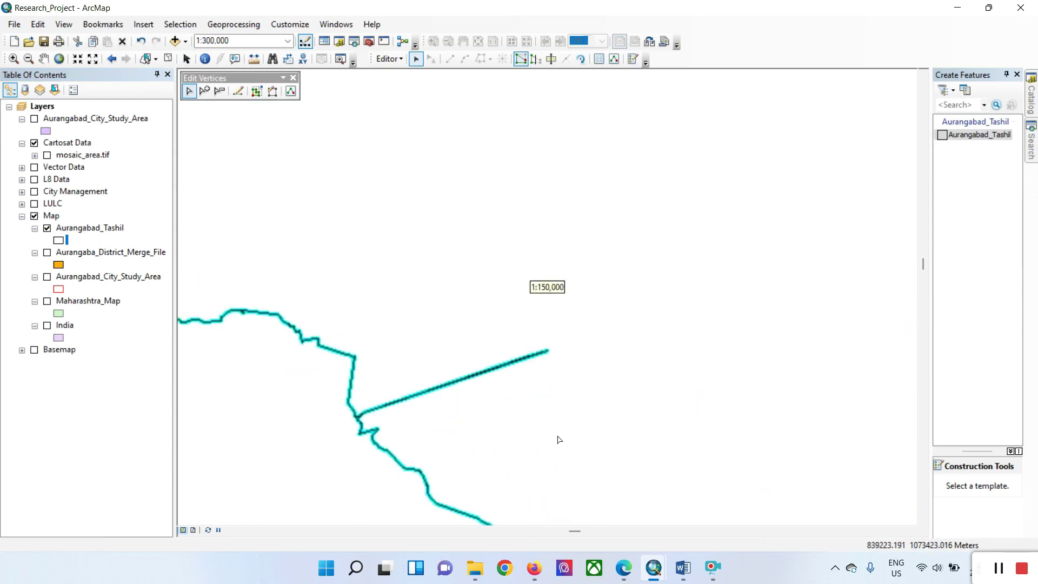
drag(521, 340, 577, 372)
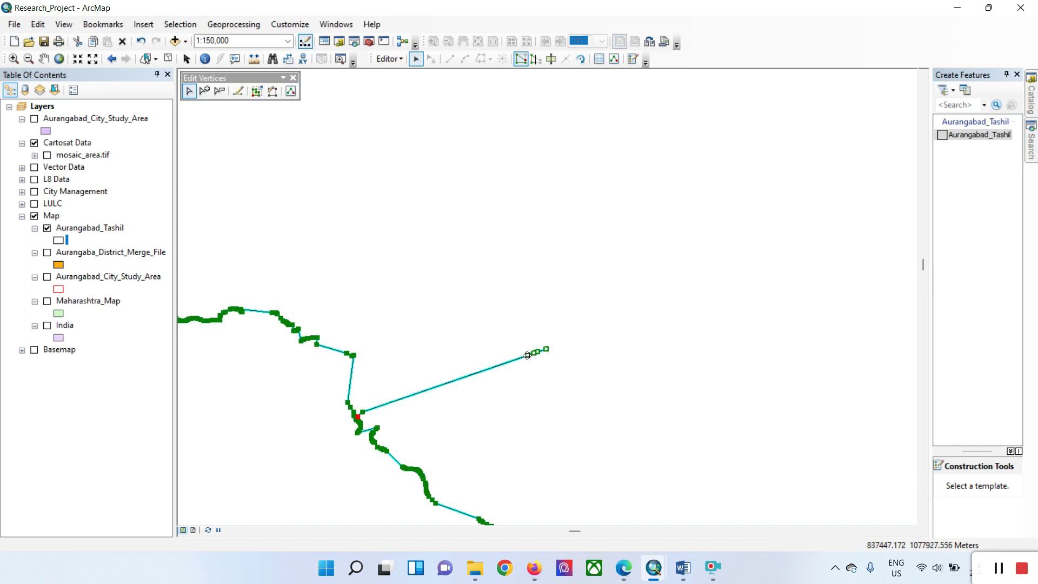
right_click(528, 356)
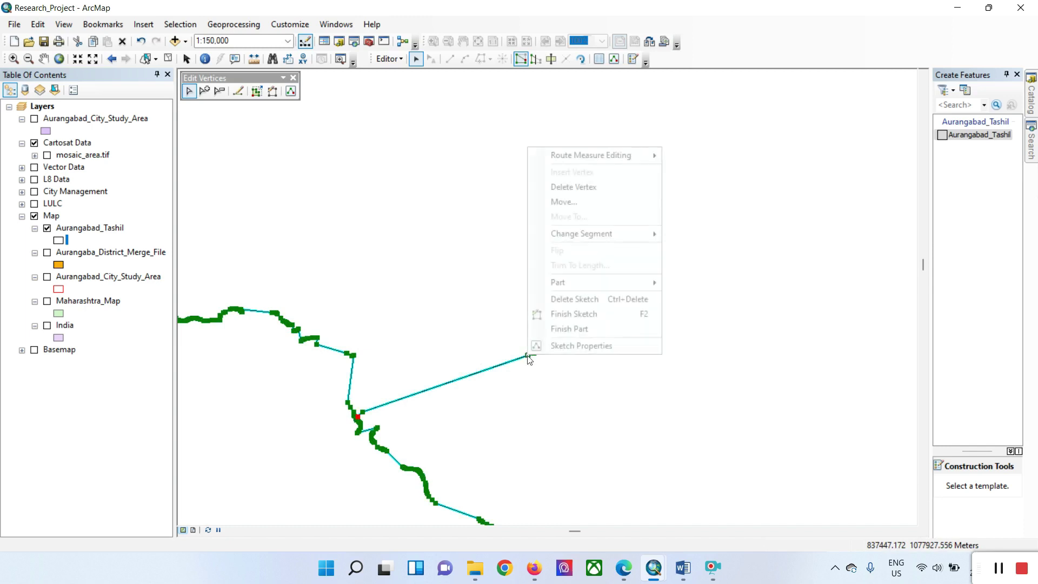
click(589, 187)
click(558, 291)
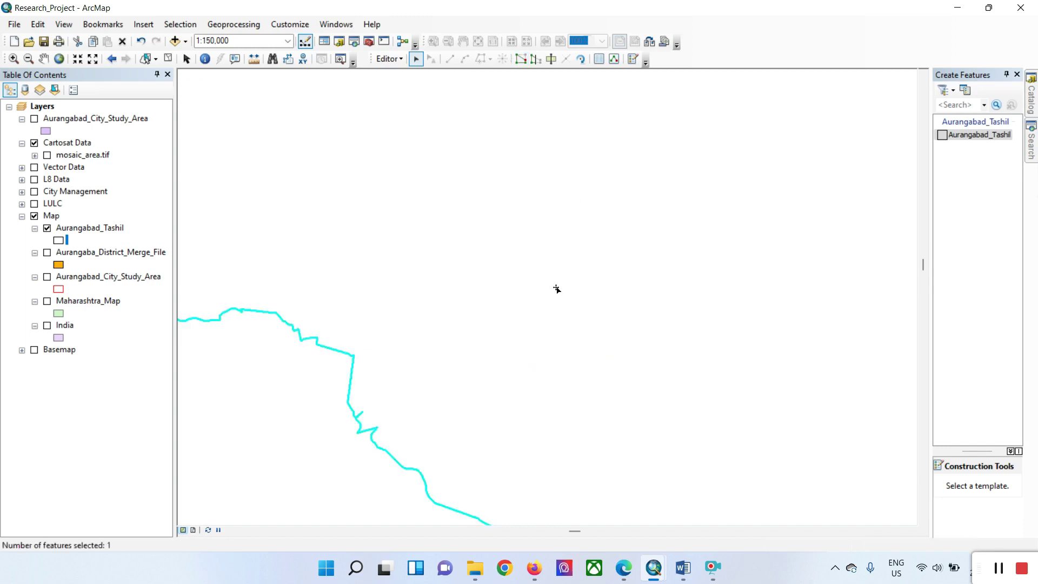
Step: Zoom out to the whole district, then save the vertex fix and stop editing
scroll(489, 459, up, 5)
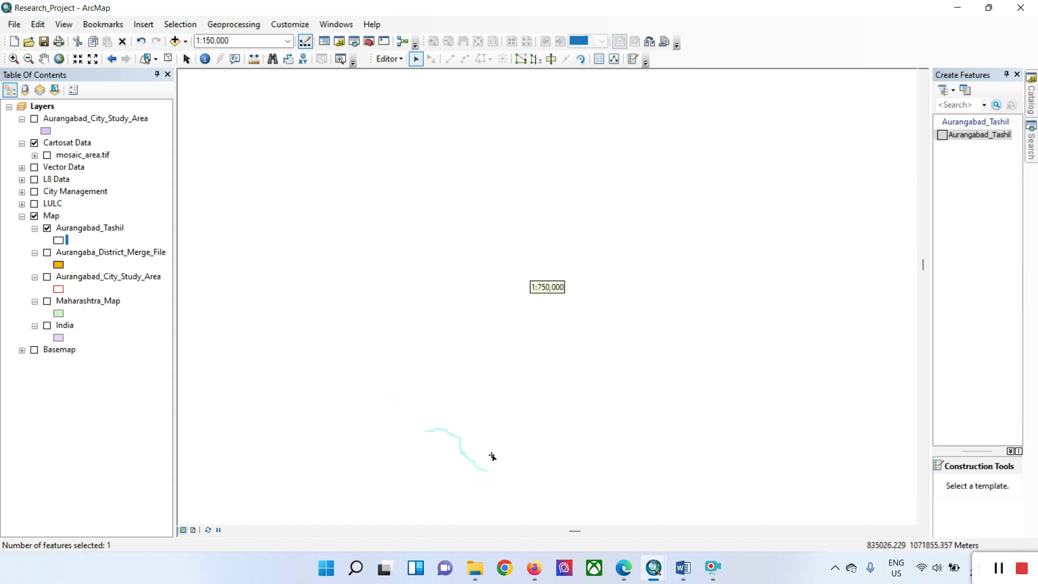
scroll(572, 414, up, 2)
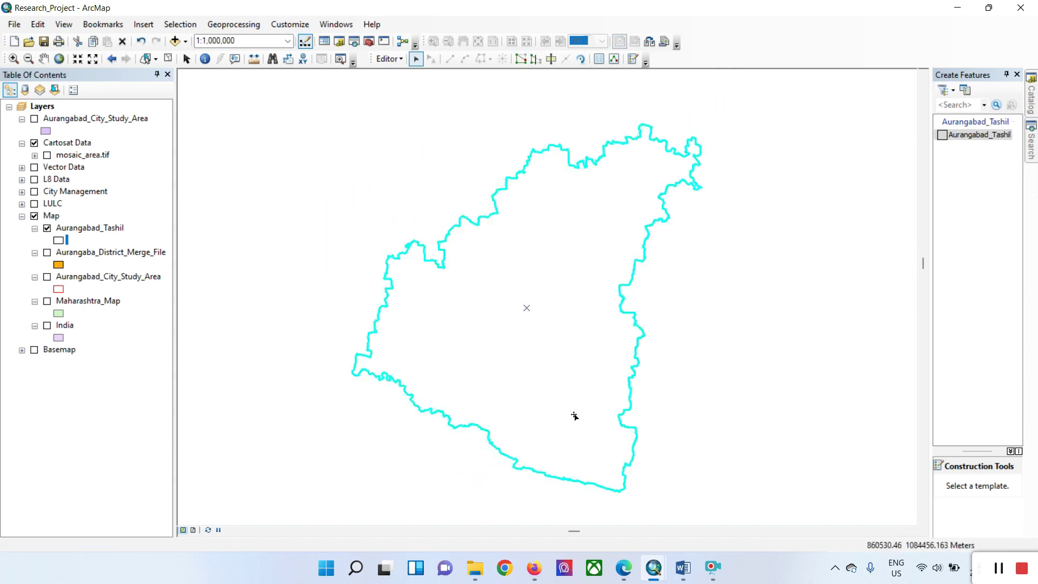
click(388, 59)
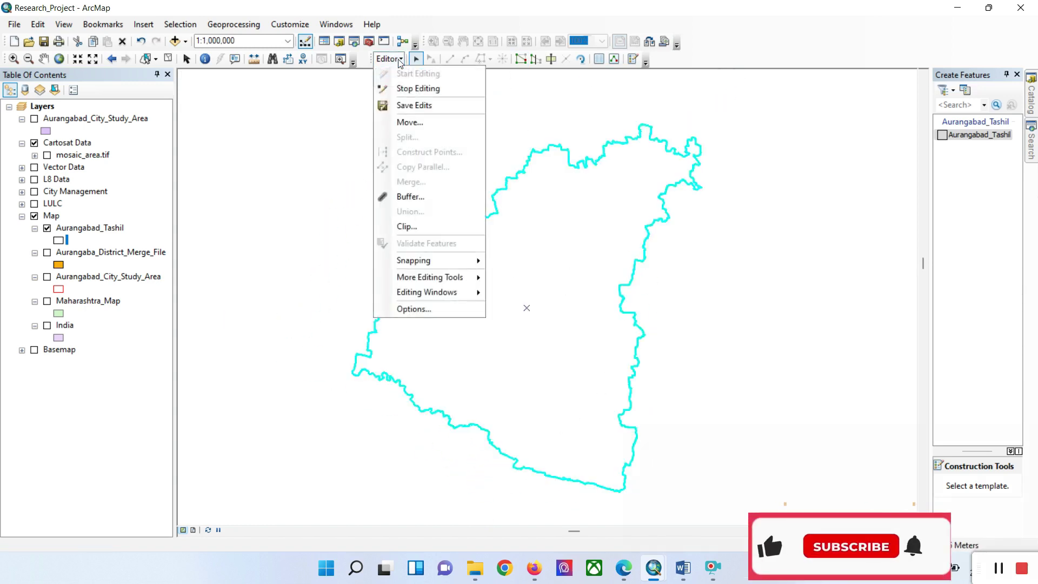
click(409, 106)
click(414, 88)
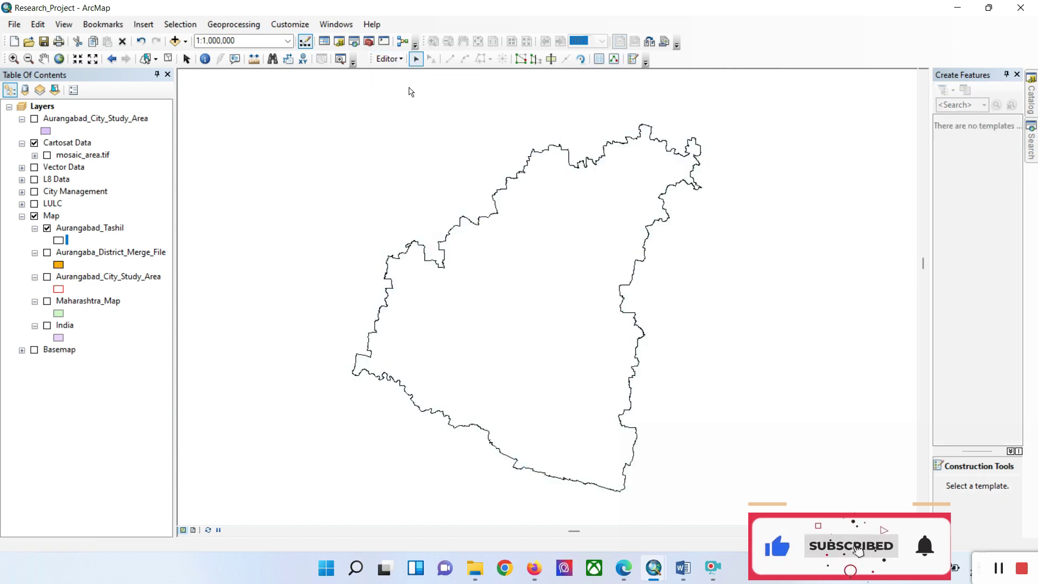